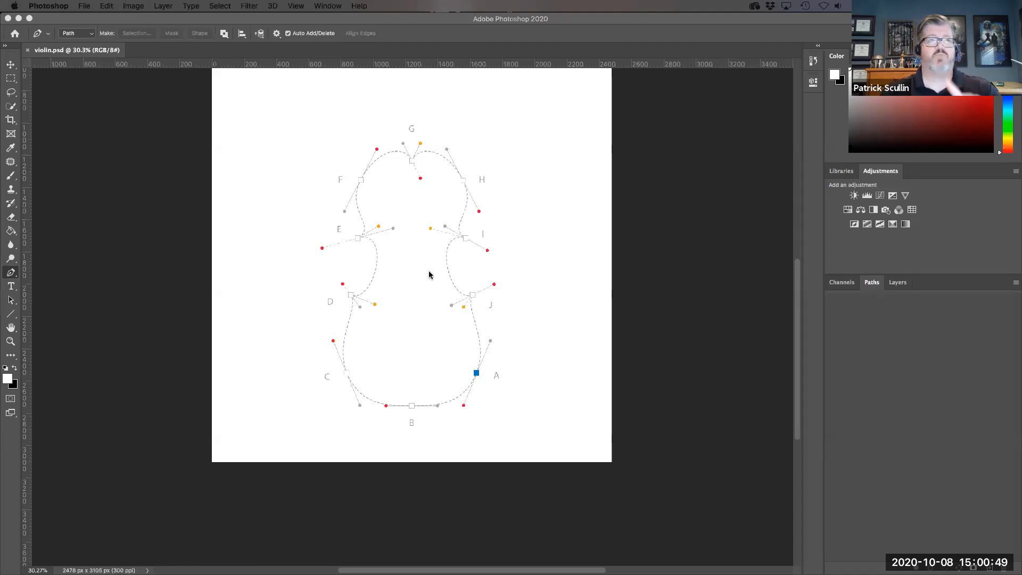
# Step: Show the document's paths list and set the Pen tool to Path mode
pyautogui.click(869, 285)
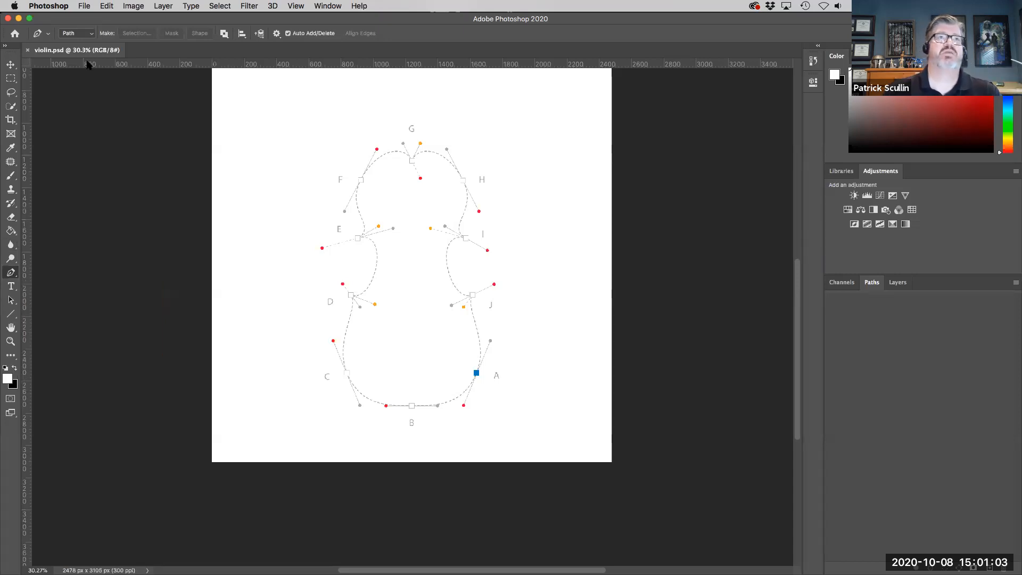
pyautogui.click(92, 36)
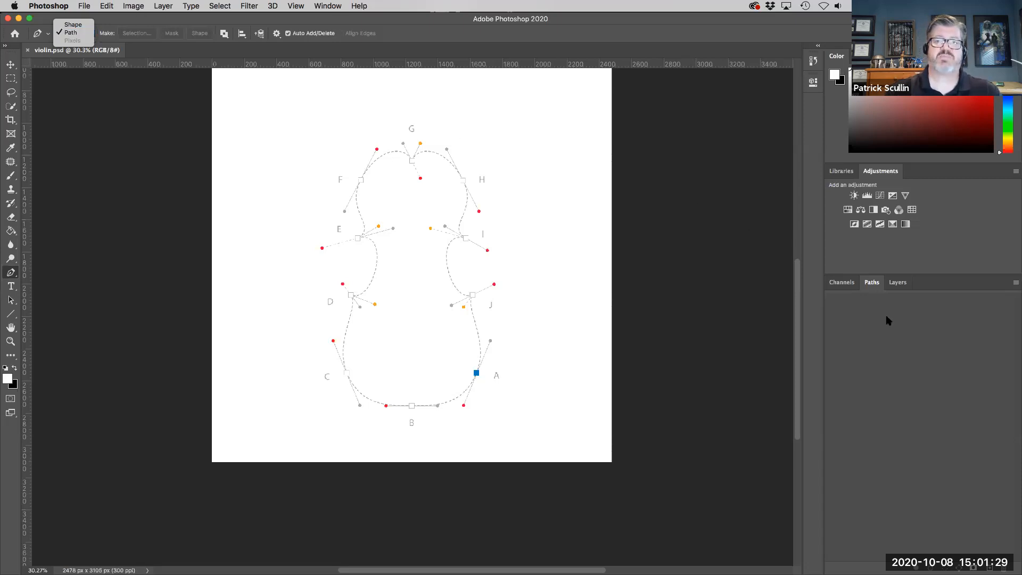
pyautogui.click(75, 34)
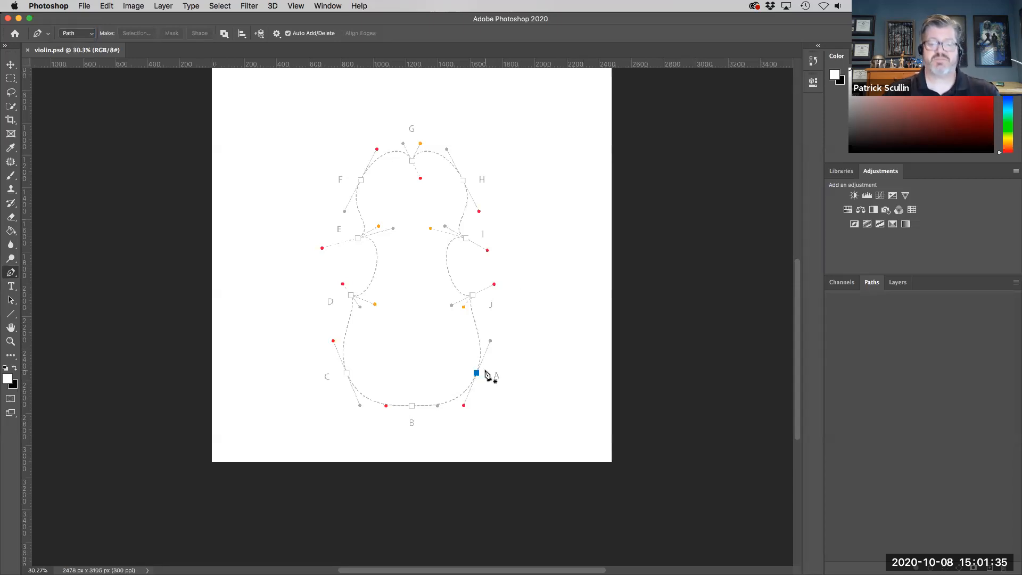
pyautogui.press('super+equal')
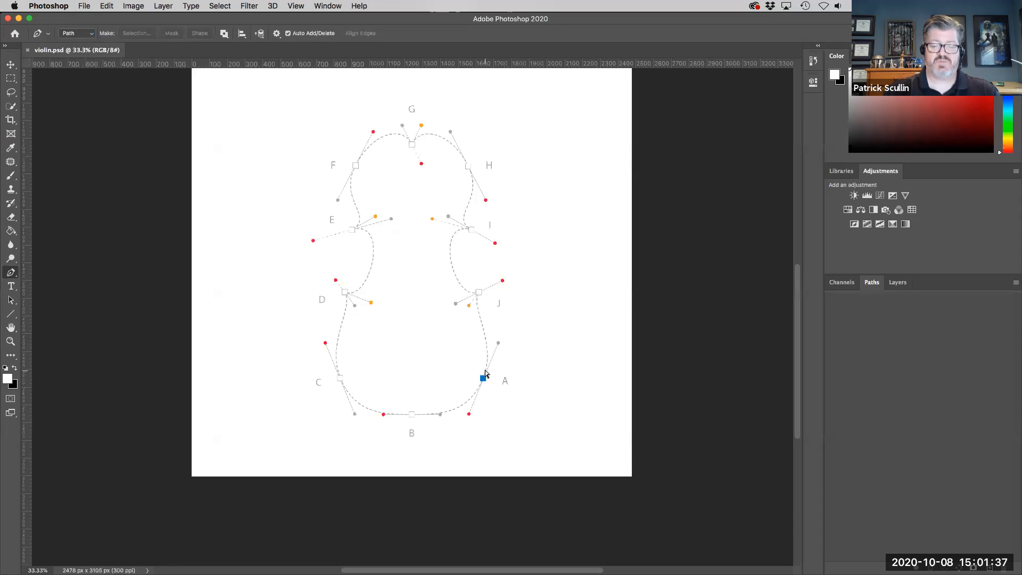
pyautogui.press('super+equal')
pyautogui.moveTo(526, 295); pyautogui.dragTo(559, 262)
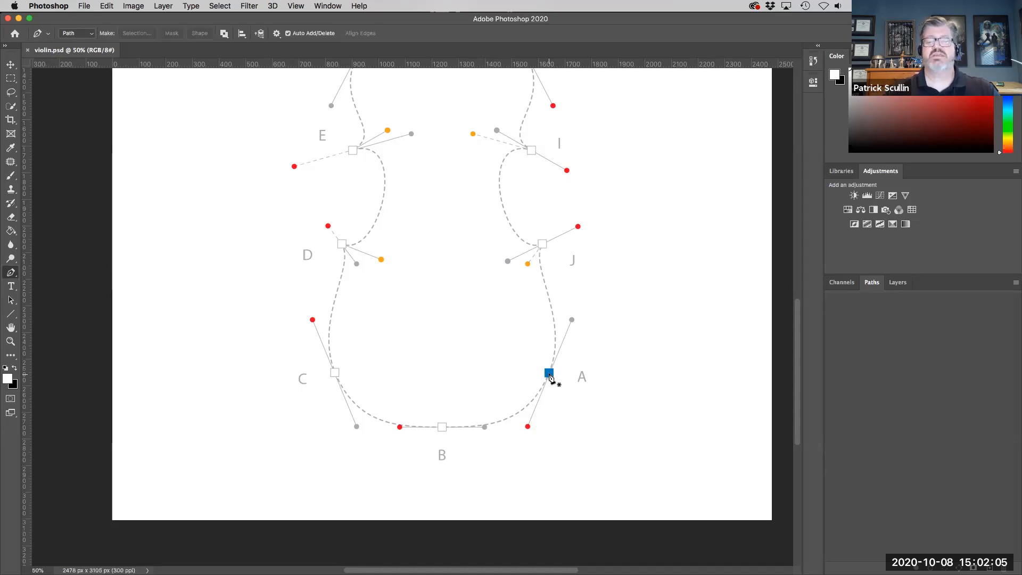
pyautogui.click(549, 374)
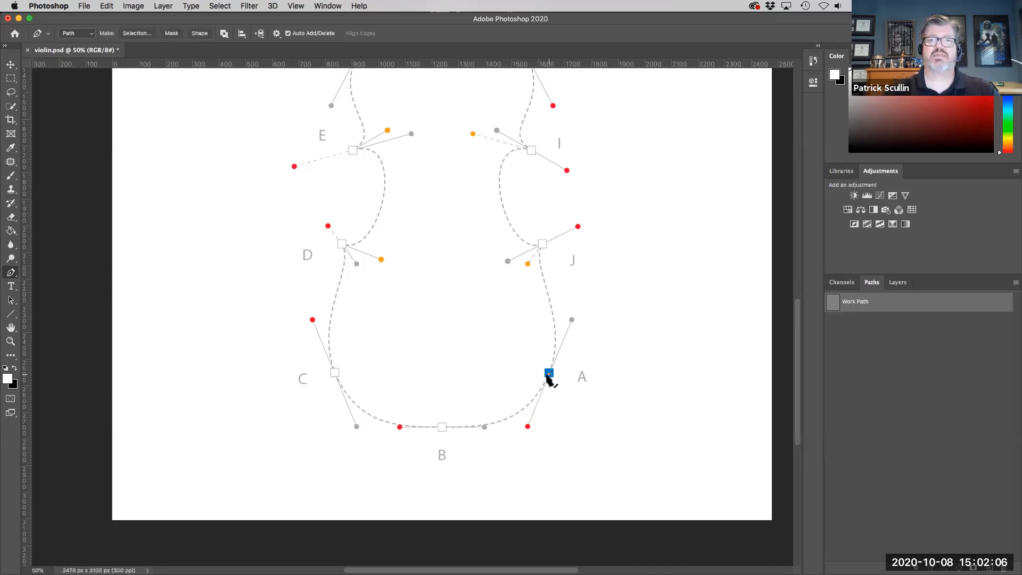
pyautogui.click(442, 427)
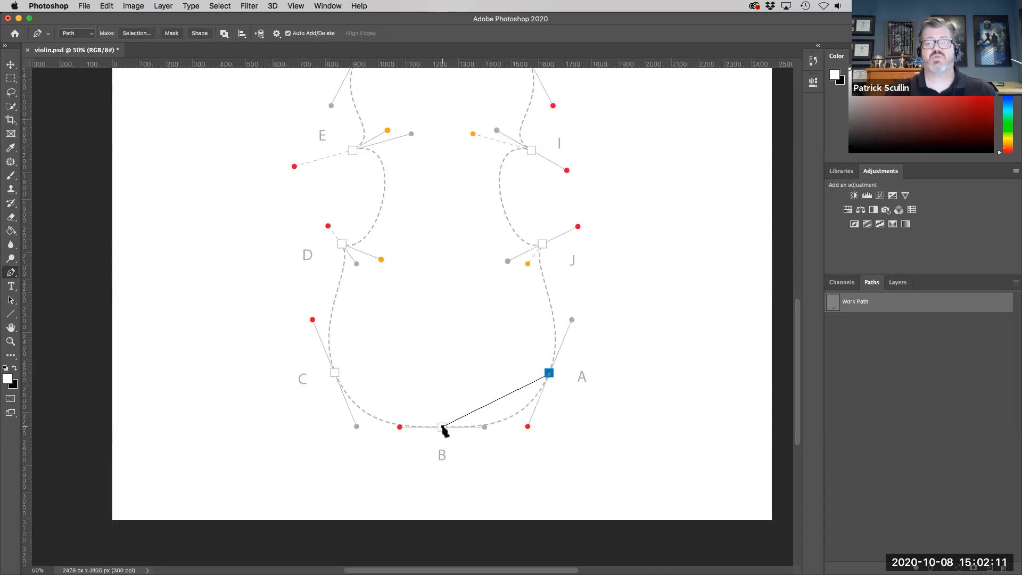
pyautogui.press('super+z')
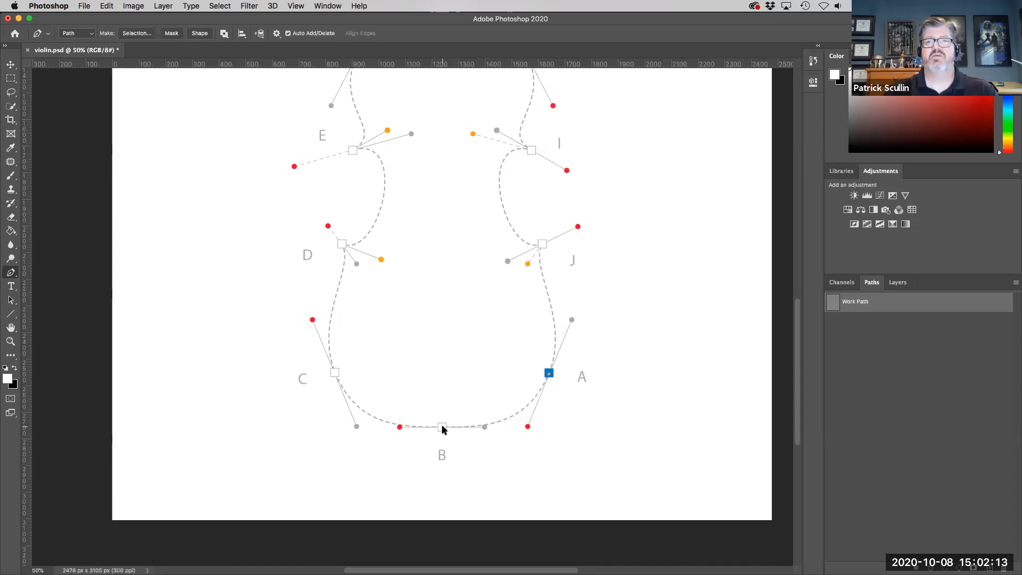
pyautogui.press('super+z')
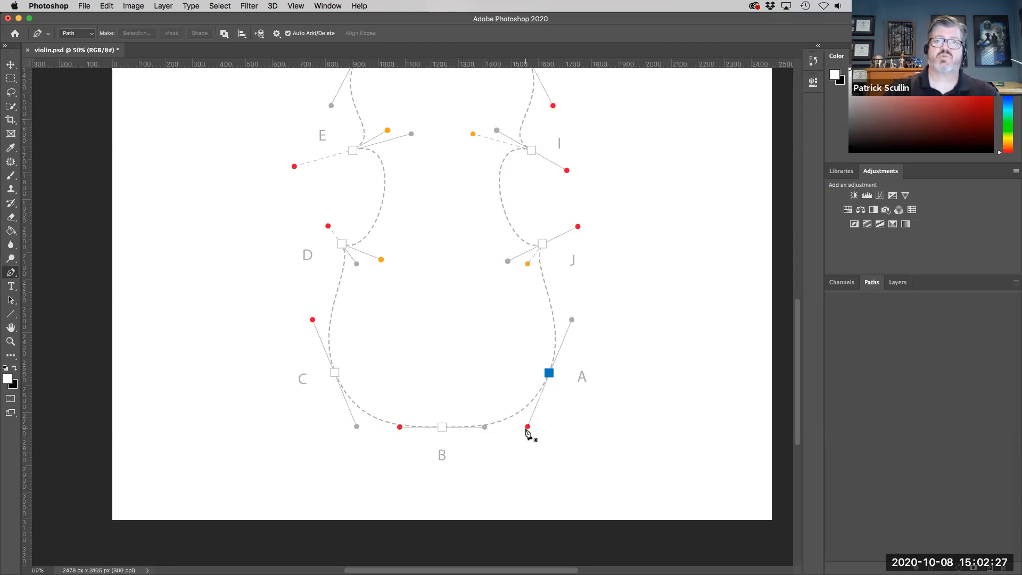
# Step: Draw smooth path anchors at A, B, C and D of the violin template, extending each outgoing handle to its red dot
pyautogui.moveTo(551, 377); pyautogui.dragTo(529, 429)
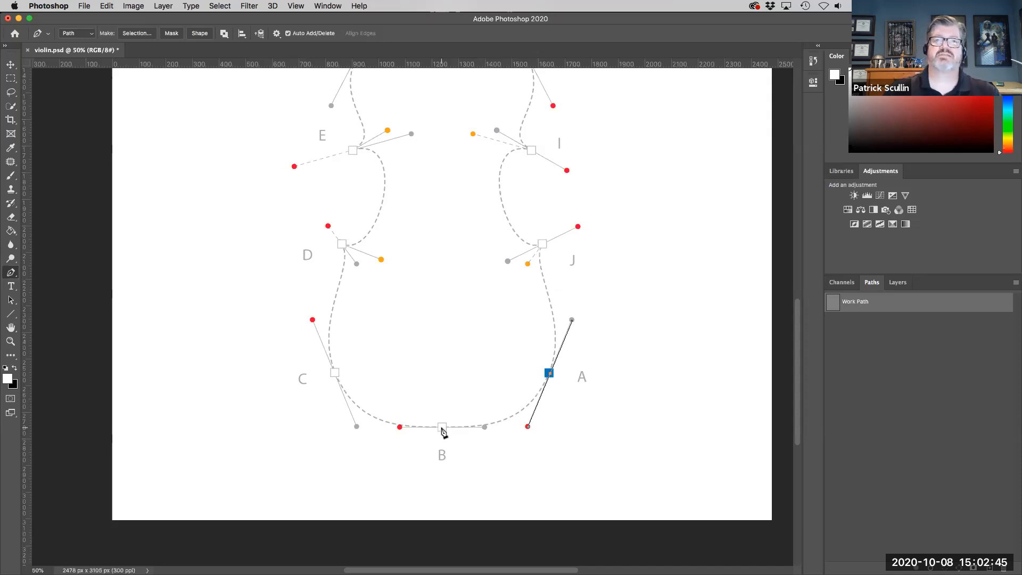
pyautogui.moveTo(442, 428)
pyautogui.mouseDown()
pyautogui.moveTo(399, 429)
pyautogui.moveTo(406, 404)
pyautogui.moveTo(393, 465)
pyautogui.moveTo(399, 486)
pyautogui.moveTo(382, 378)
pyautogui.moveTo(381, 450)
pyautogui.moveTo(383, 402)
pyautogui.moveTo(380, 428)
pyautogui.moveTo(446, 426)
pyautogui.moveTo(314, 423)
pyautogui.moveTo(381, 424)
pyautogui.moveTo(402, 449)
pyautogui.moveTo(394, 422)
pyautogui.moveTo(388, 433)
pyautogui.moveTo(400, 427)
pyautogui.mouseUp()
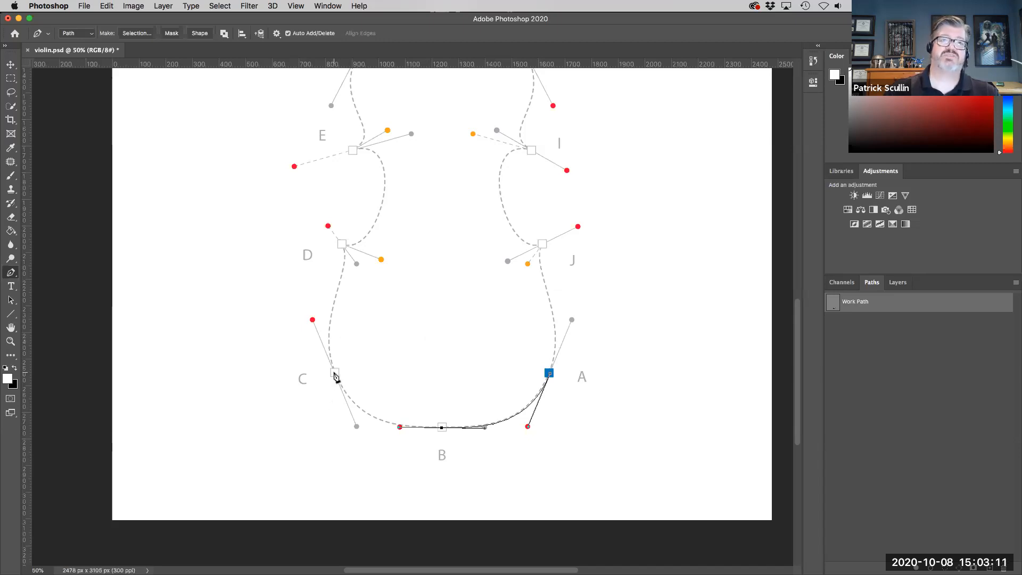
pyautogui.moveTo(335, 375); pyautogui.dragTo(312, 320)
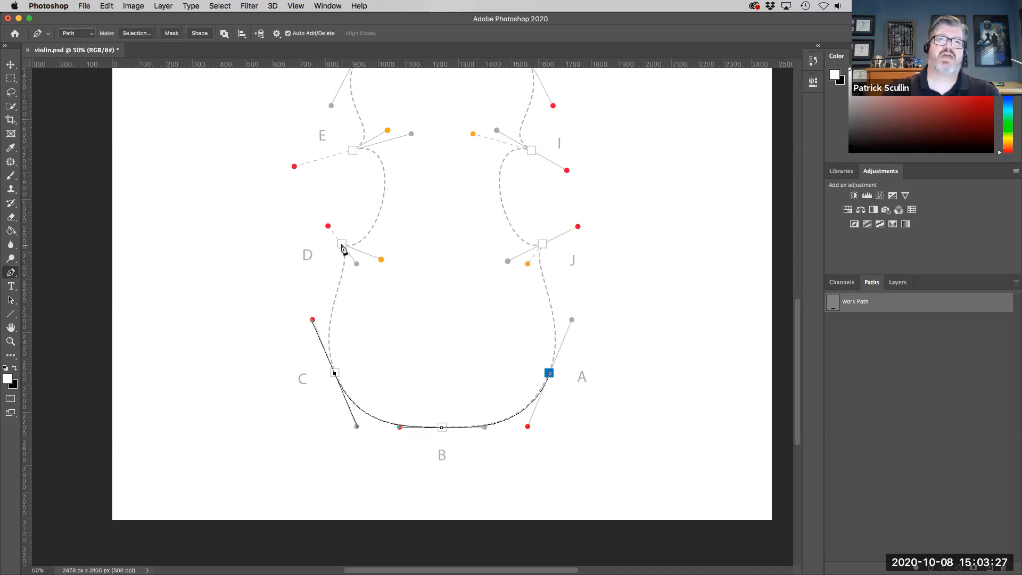
pyautogui.moveTo(342, 247); pyautogui.dragTo(329, 226)
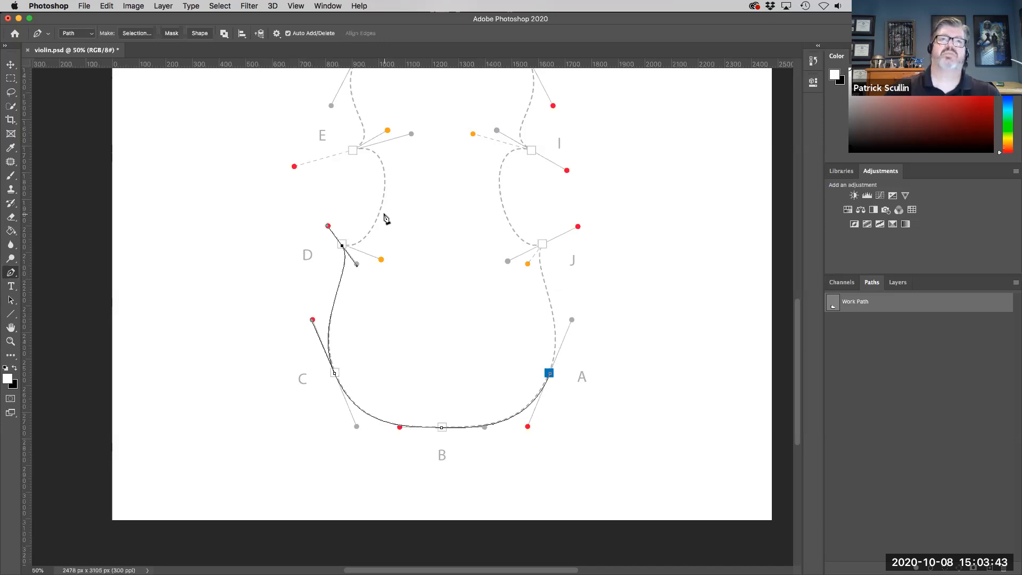
# Step: Redirect D's outgoing handle to its orange dot and add anchor E with its handle extended to the red dot
pyautogui.moveTo(354, 151); pyautogui.dragTo(294, 168)
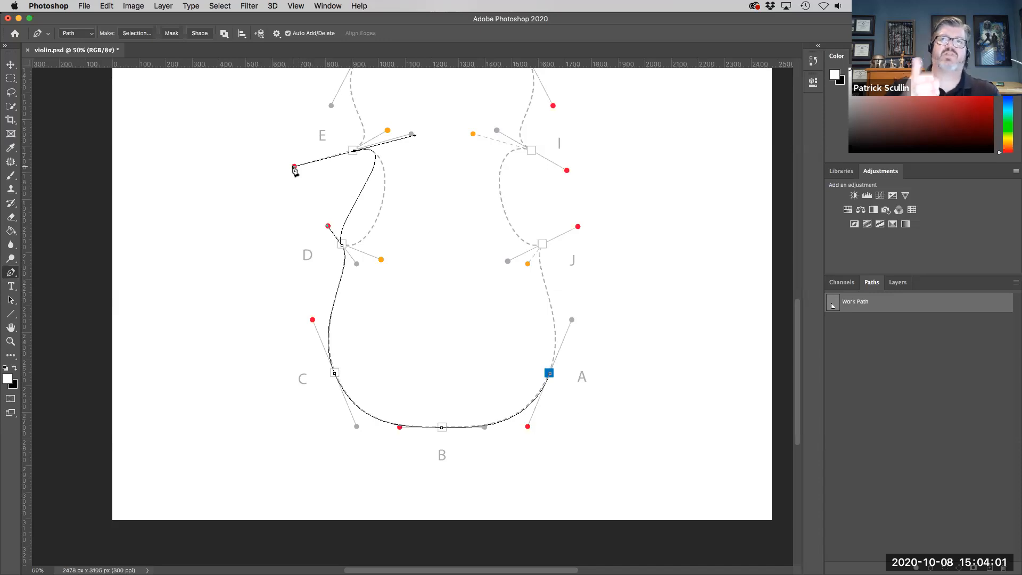
pyautogui.press('super+z')
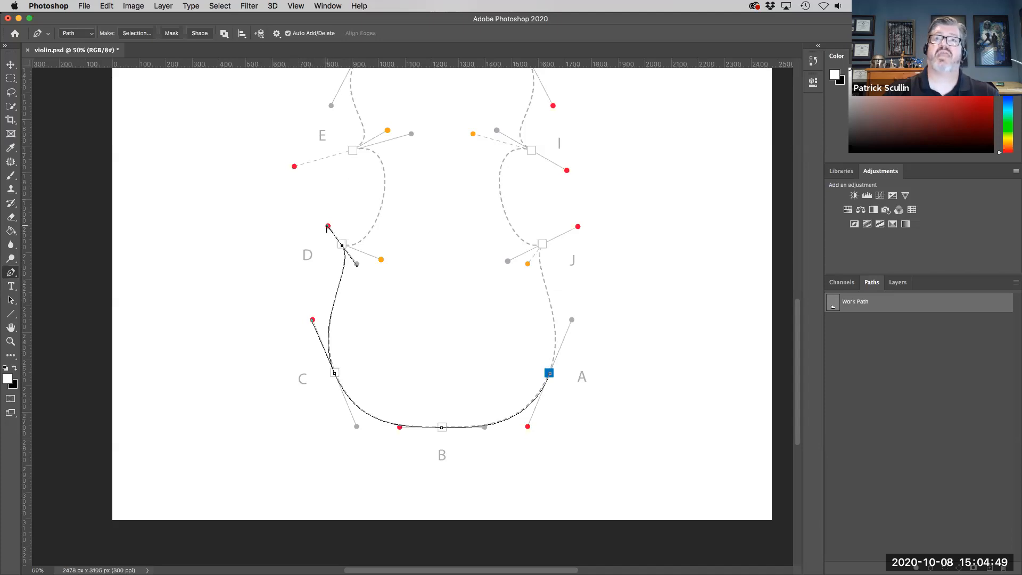
pyautogui.moveTo(327, 228); pyautogui.dragTo(382, 262)
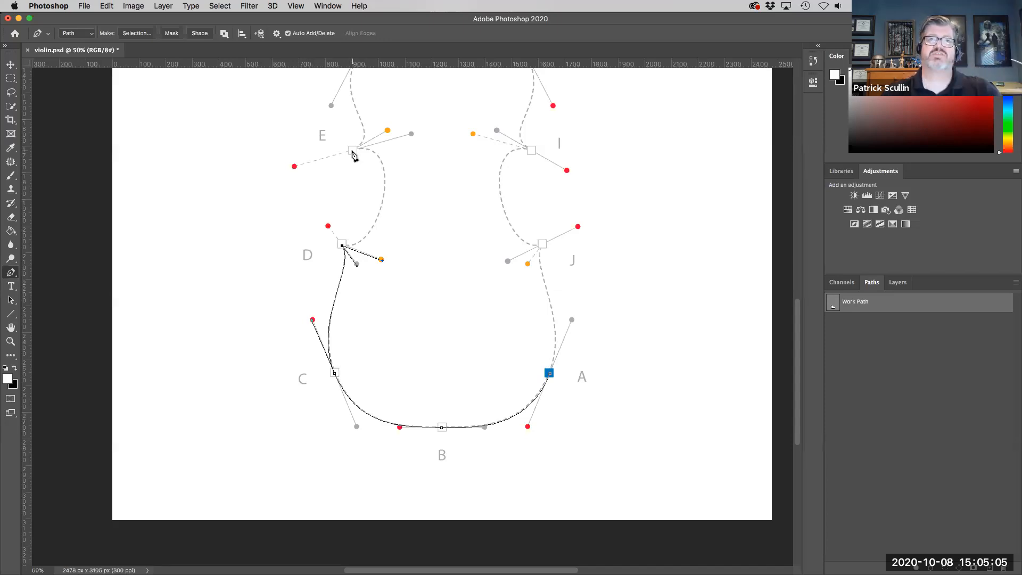
pyautogui.moveTo(352, 154); pyautogui.dragTo(295, 167)
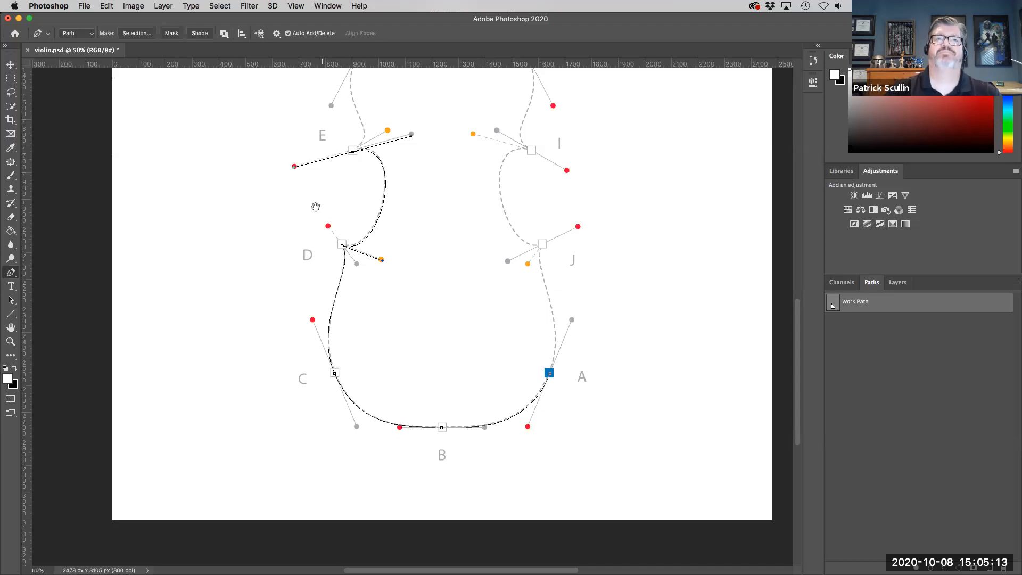
# Step: Reposition the path anchors at E and D so they sit on their template squares
pyautogui.moveTo(309, 240); pyautogui.dragTo(288, 308)
pyautogui.scroll(2, 288, 308)
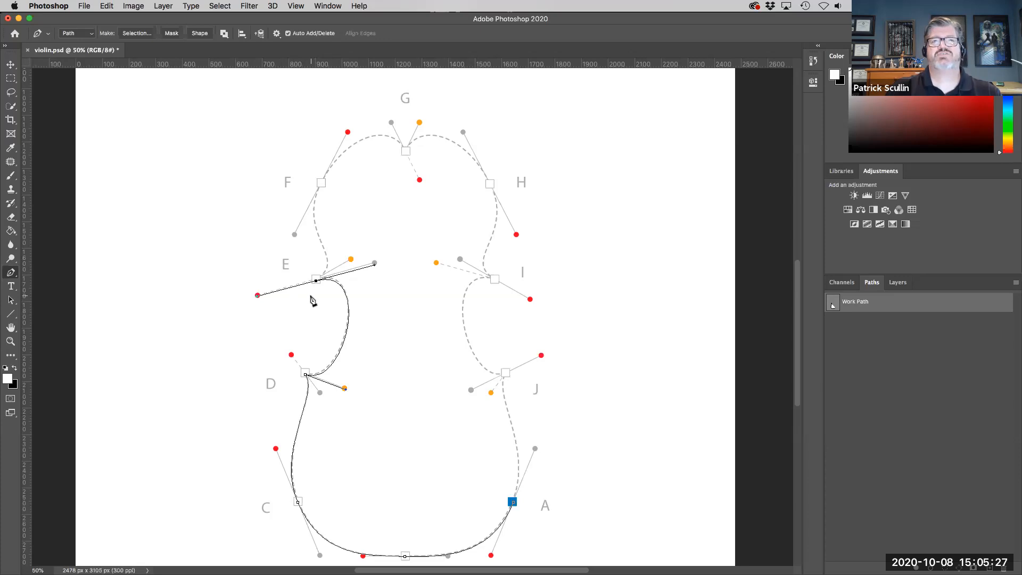
pyautogui.moveTo(317, 280); pyautogui.dragTo(318, 291)
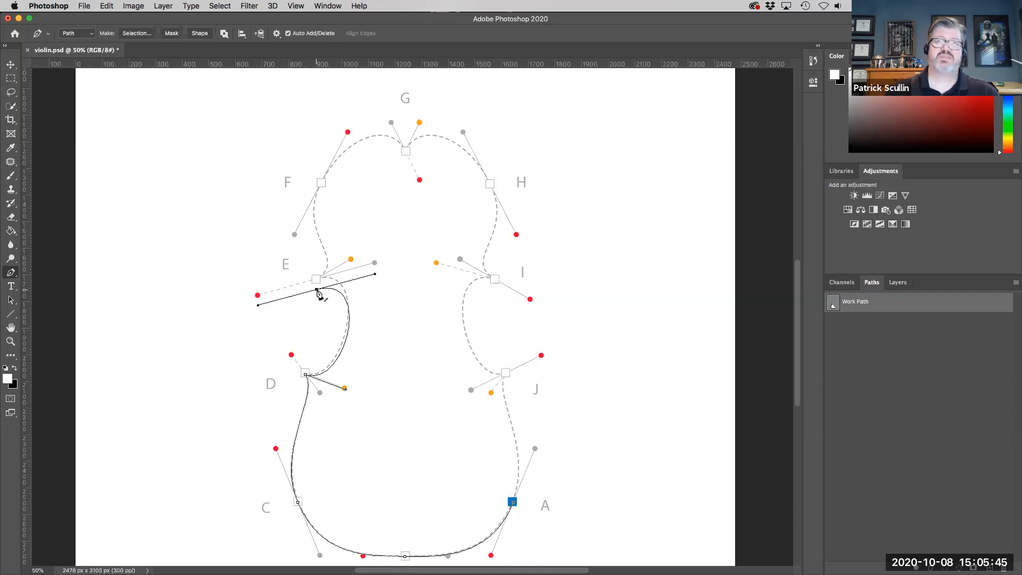
pyautogui.rightClick(10, 276)
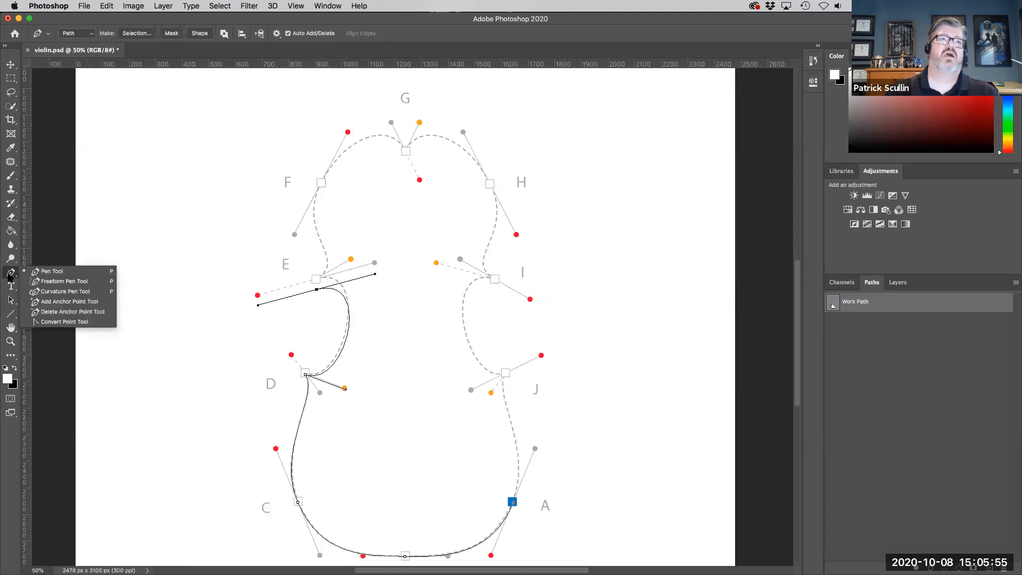
pyautogui.click(13, 302)
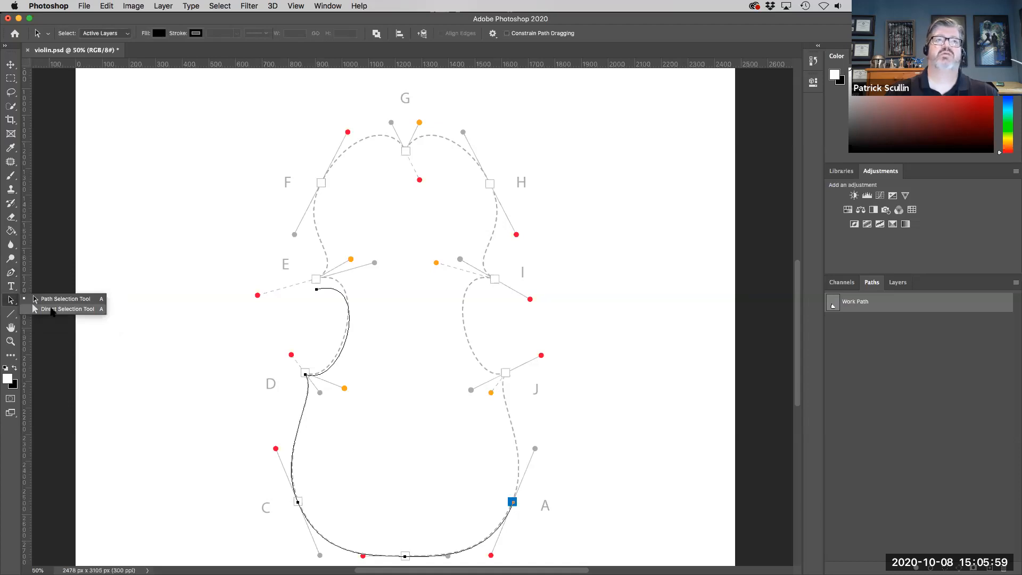
pyautogui.click(10, 272)
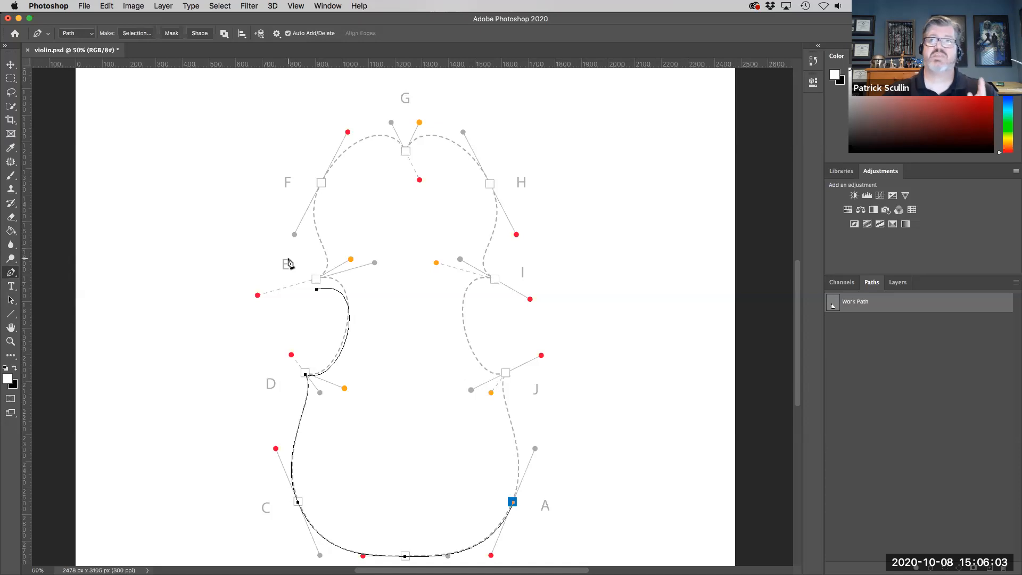
pyautogui.click(317, 290)
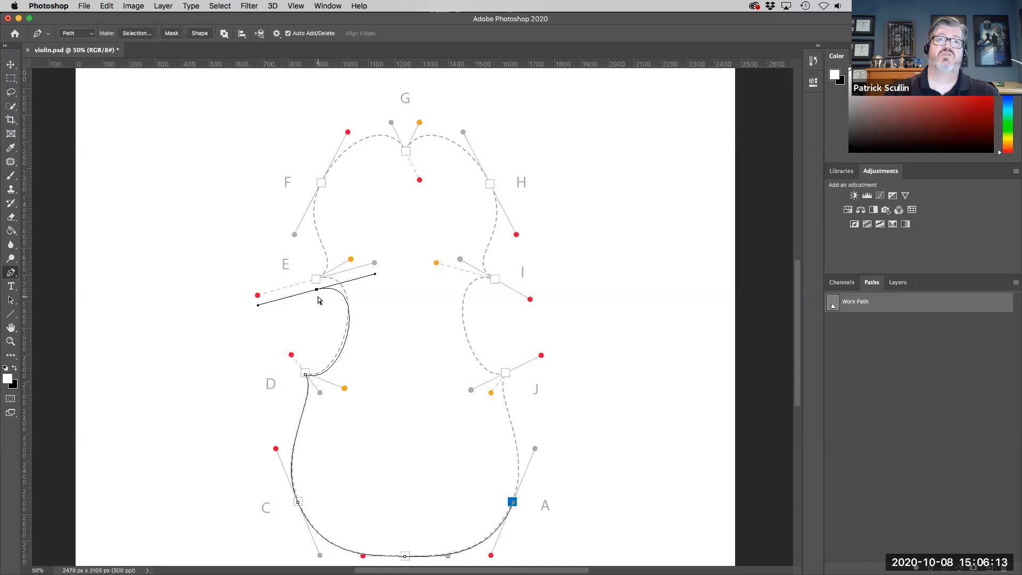
pyautogui.moveTo(318, 292)
pyautogui.mouseDown()
pyautogui.moveTo(299, 300)
pyautogui.moveTo(316, 279)
pyautogui.mouseUp()
pyautogui.click(305, 376)
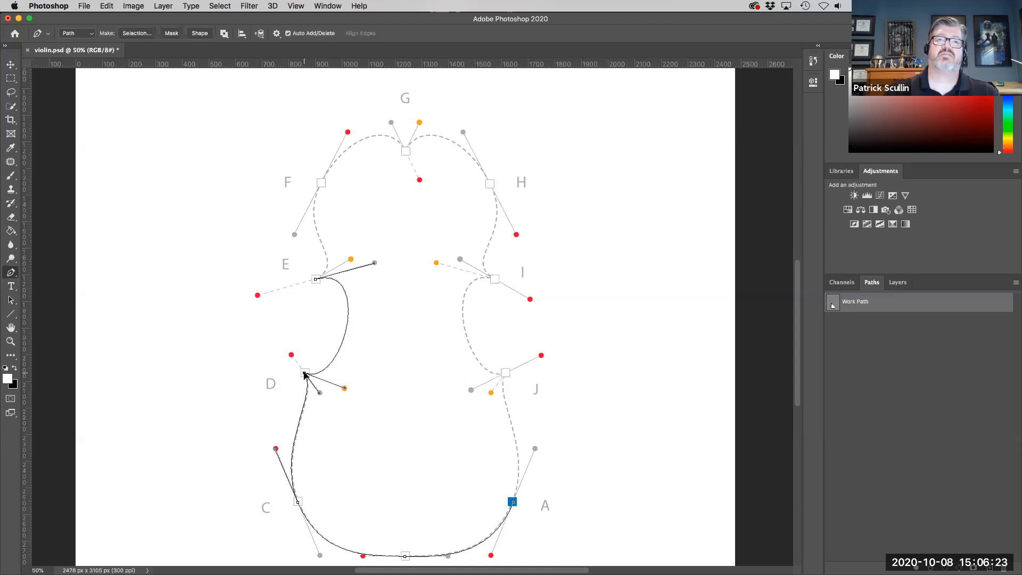
# Step: Extend the path from E through F, G and H, turning E's and G's outgoing handles to orange dots and F's and H's to red dots
pyautogui.click(317, 279)
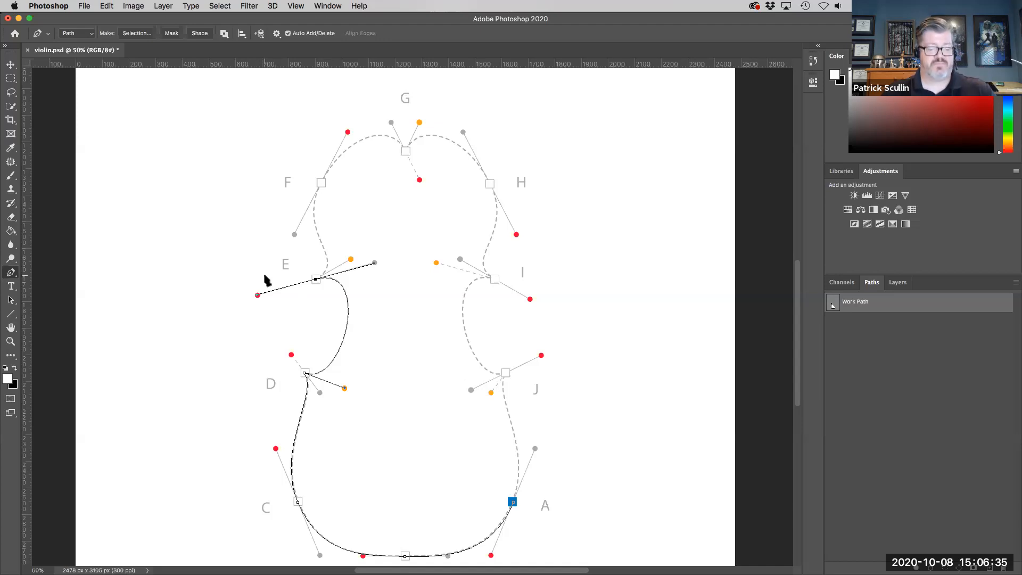
pyautogui.moveTo(258, 295)
pyautogui.mouseDown()
pyautogui.moveTo(260, 268)
pyautogui.moveTo(283, 239)
pyautogui.moveTo(353, 260)
pyautogui.mouseUp()
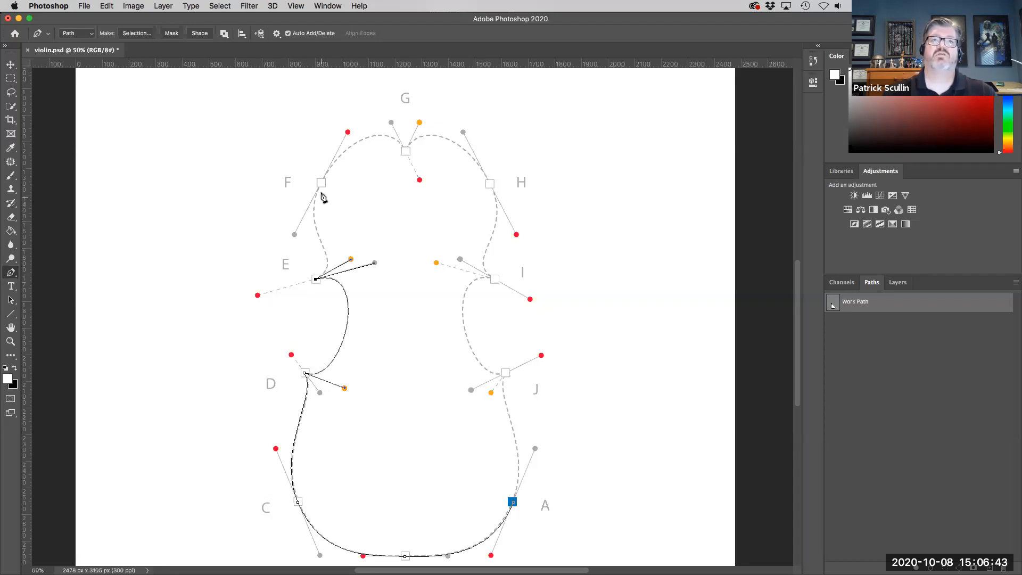
pyautogui.moveTo(321, 184); pyautogui.dragTo(349, 134)
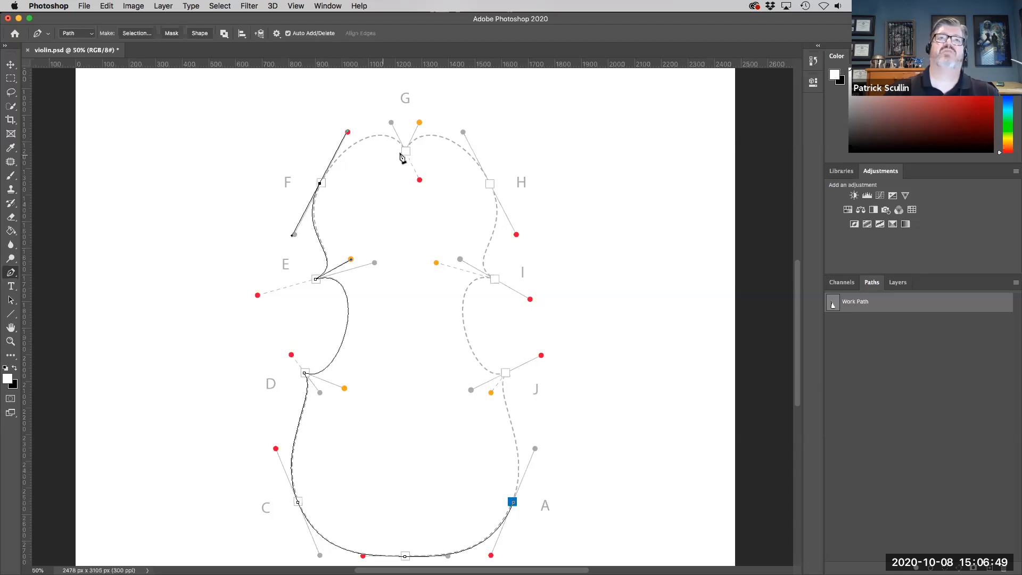
pyautogui.moveTo(406, 153); pyautogui.dragTo(421, 183)
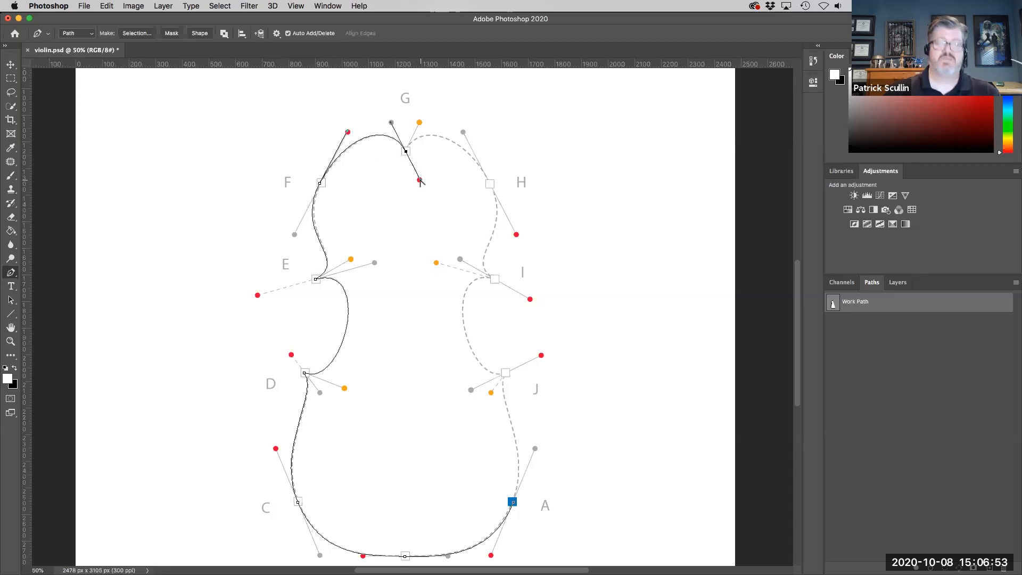
pyautogui.moveTo(421, 182); pyautogui.dragTo(421, 124)
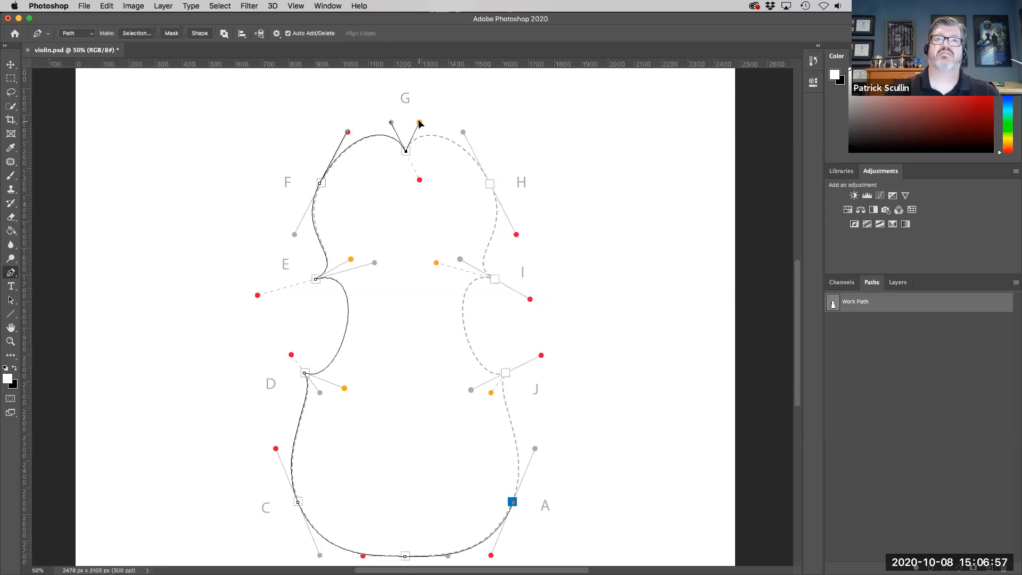
pyautogui.moveTo(490, 184); pyautogui.dragTo(516, 235)
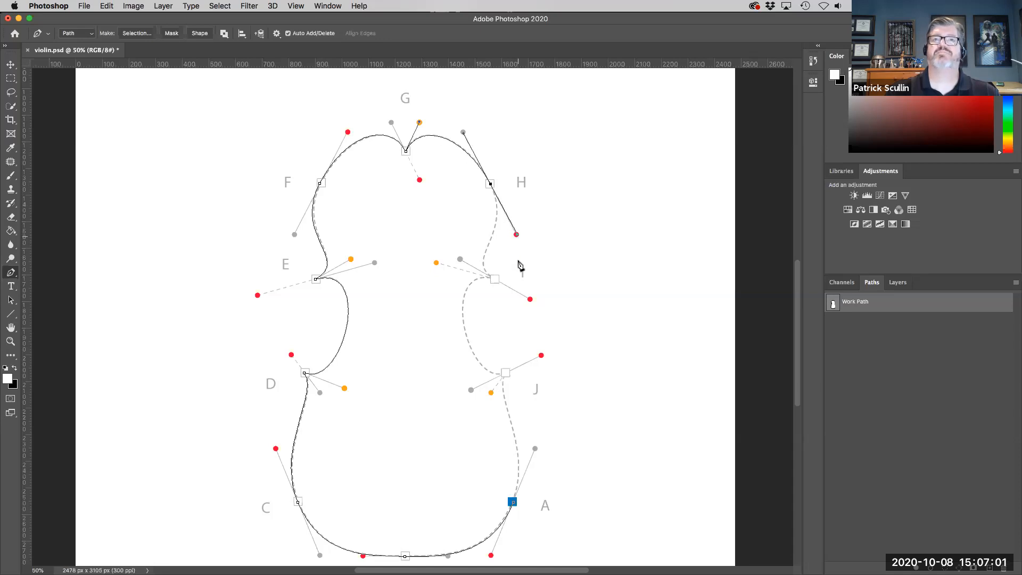
# Step: Add corner anchors at I and J along the waist, with their outgoing handles redirected to the orange dots
pyautogui.moveTo(495, 279); pyautogui.dragTo(531, 303)
pyautogui.moveTo(532, 302)
pyautogui.mouseDown()
pyautogui.moveTo(452, 287)
pyautogui.moveTo(436, 265)
pyautogui.mouseUp()
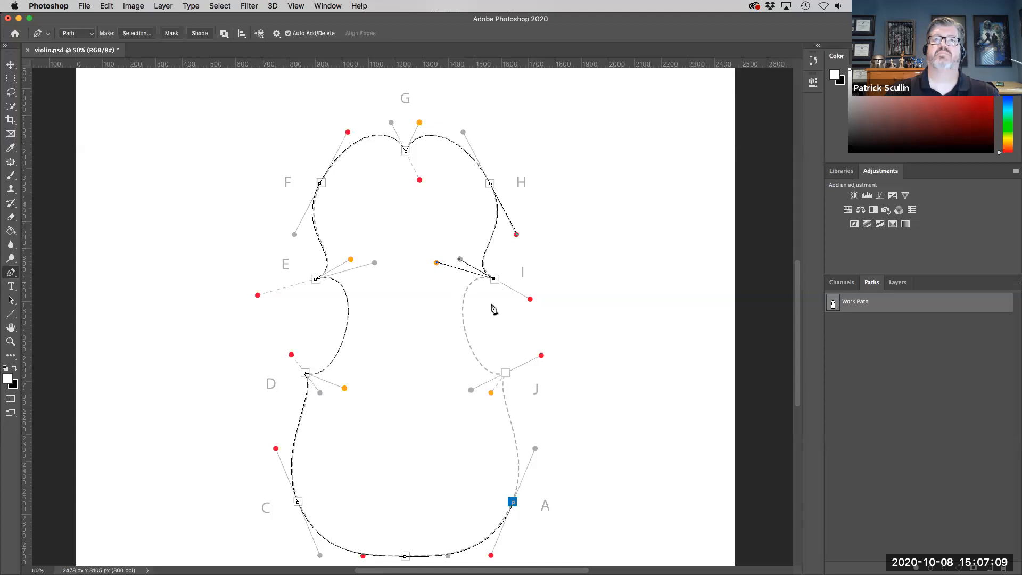
pyautogui.scroll(-2, 480, 269)
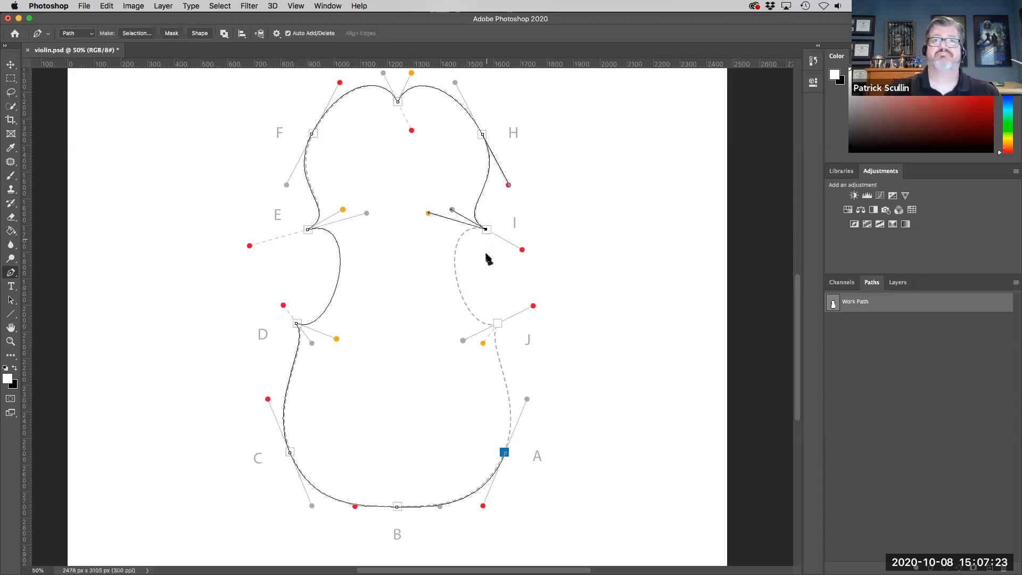
pyautogui.moveTo(499, 326); pyautogui.dragTo(483, 344)
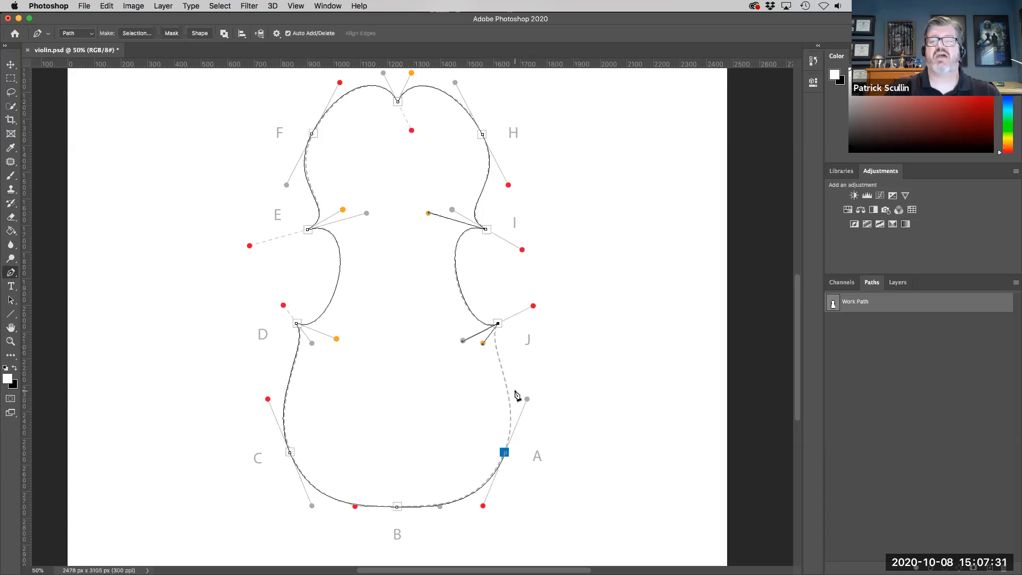
# Step: Close the violin body path by joining the segment from J to the starting anchor at A
pyautogui.moveTo(529, 422); pyautogui.dragTo(529, 346)
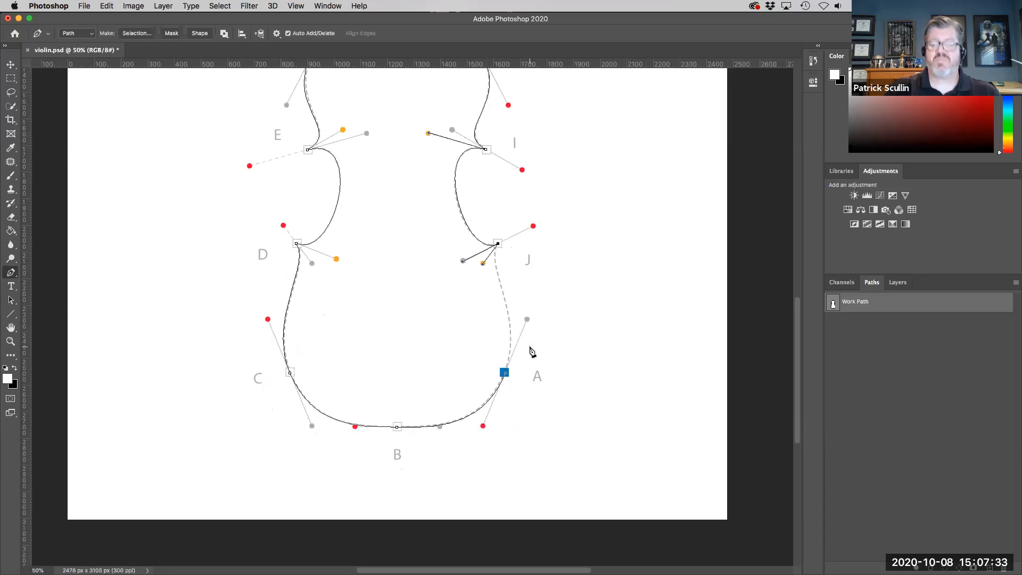
pyautogui.press('super+plus')
pyautogui.press('super+plus')
pyautogui.scroll(-5, 444, 265)
pyautogui.hscroll(4, 444, 264)
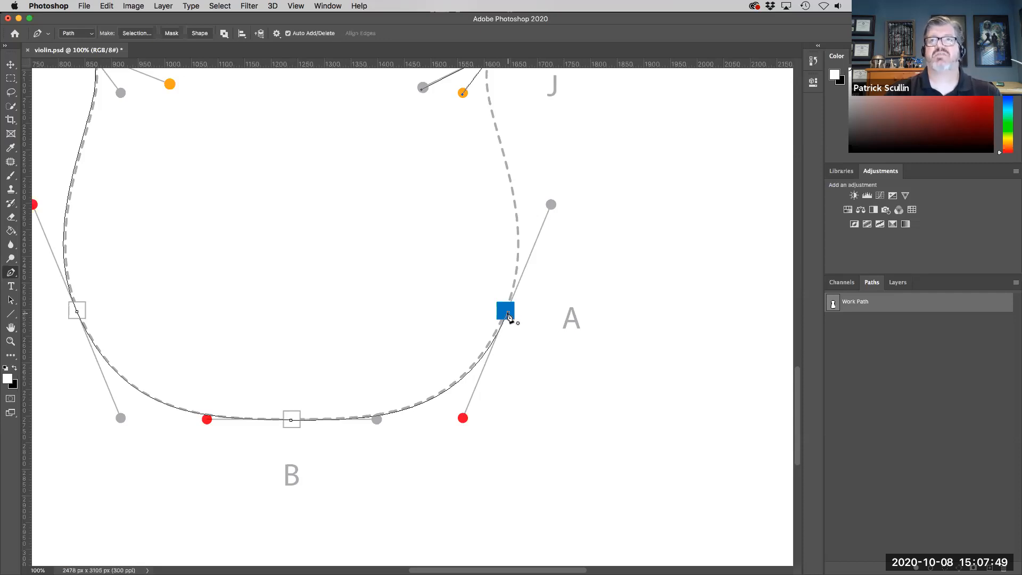
pyautogui.click(508, 316)
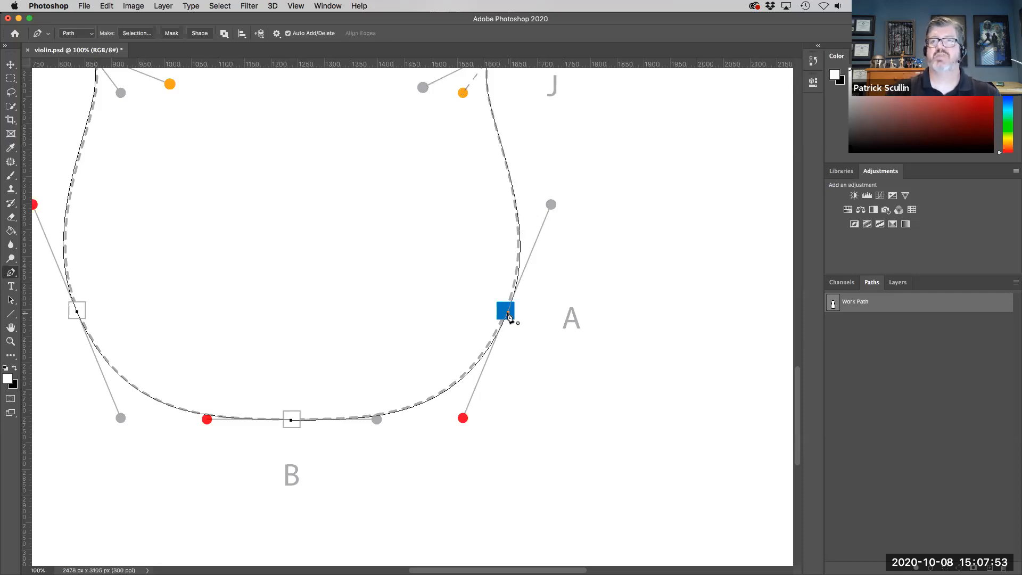
# Step: Float the Paths panel over the canvas and save the work path under the name Violin
pyautogui.moveTo(872, 282); pyautogui.dragTo(632, 151)
pyautogui.moveTo(661, 224); pyautogui.dragTo(660, 294)
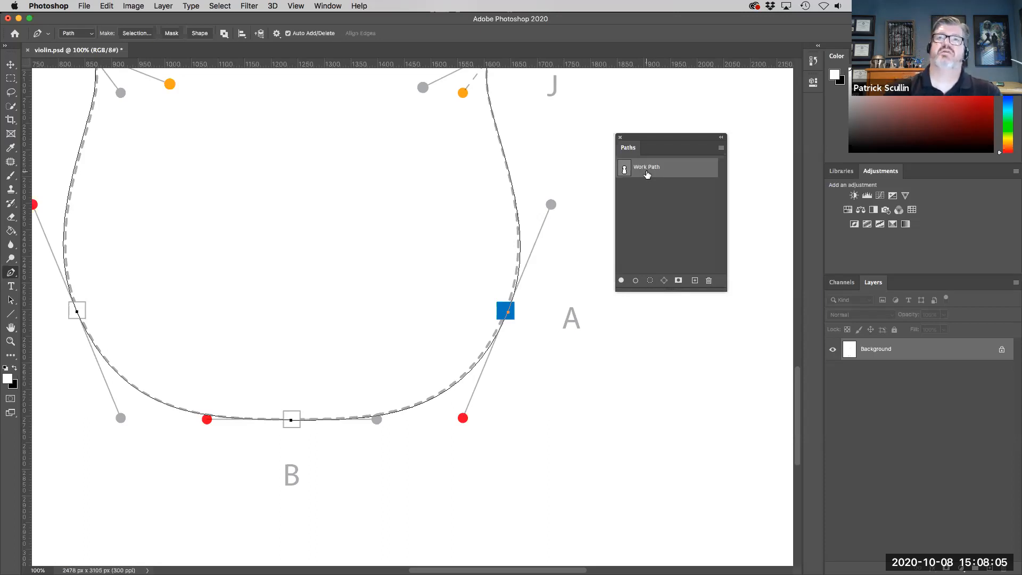
pyautogui.click(722, 148)
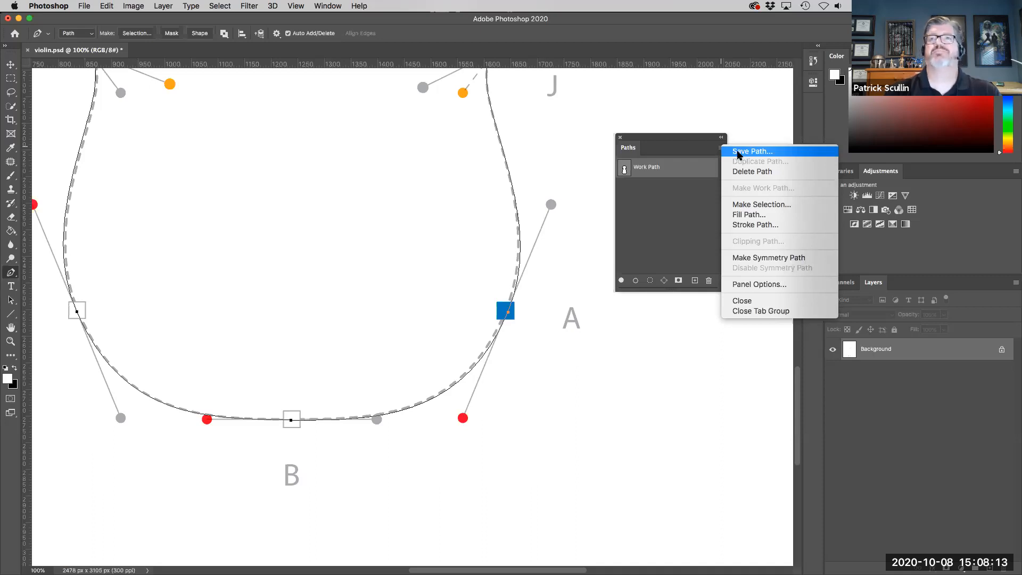
pyautogui.click(738, 152)
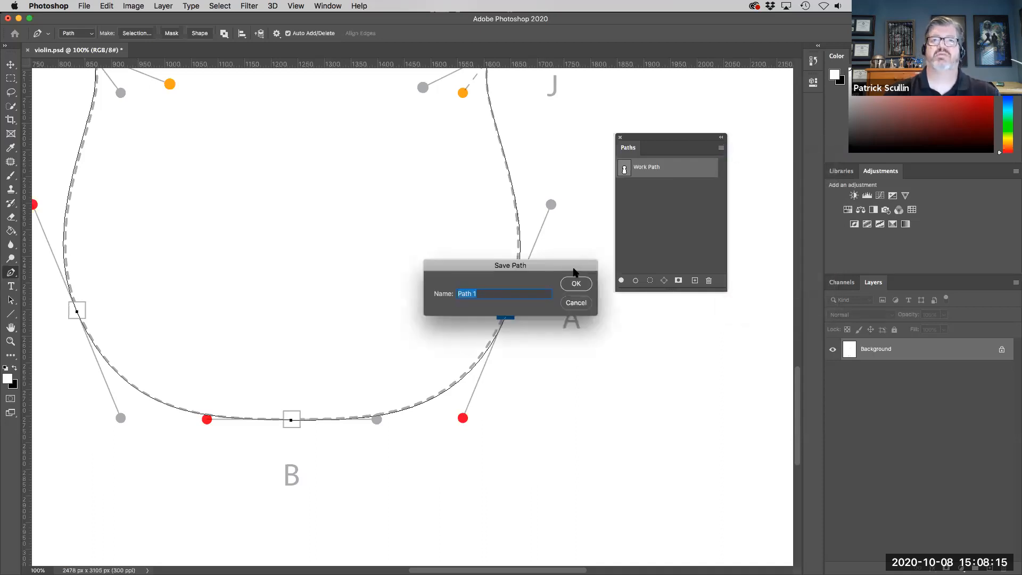
pyautogui.write('Violin')
pyautogui.press('Return')
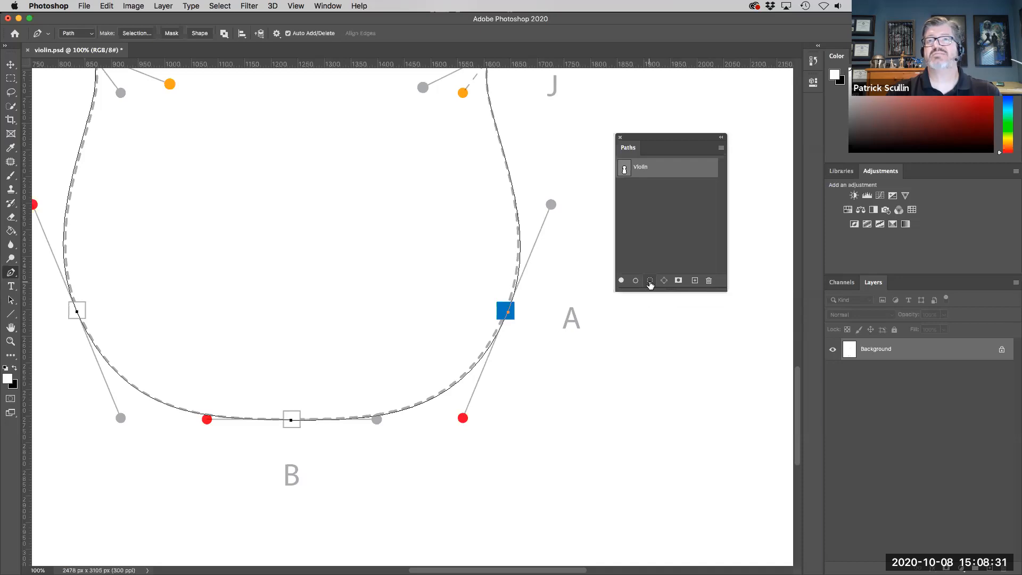
# Step: Load the Violin path as a selection, discard that selection and reactivate the path
pyautogui.click(650, 282)
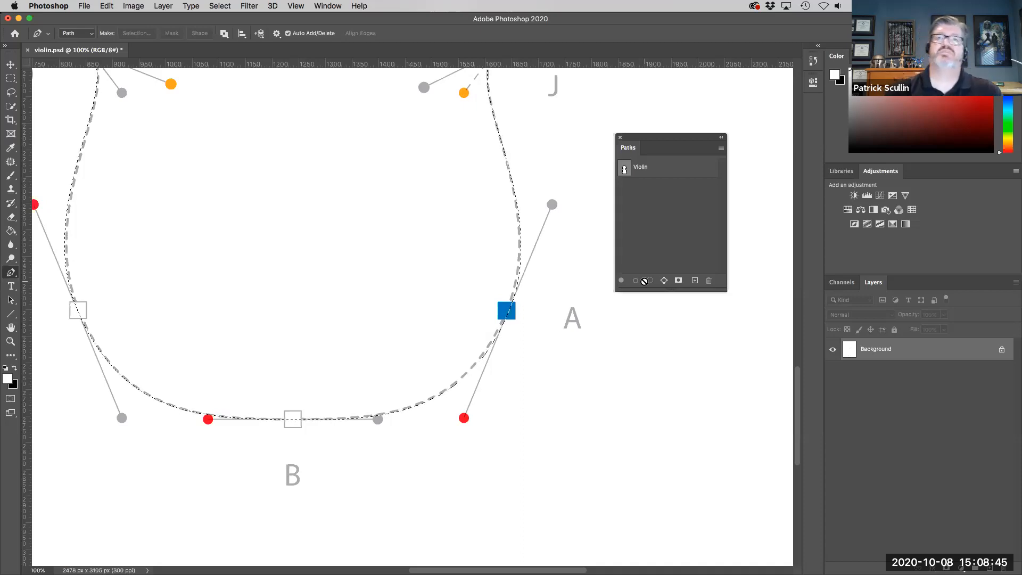
pyautogui.press('super+d')
pyautogui.click(626, 168)
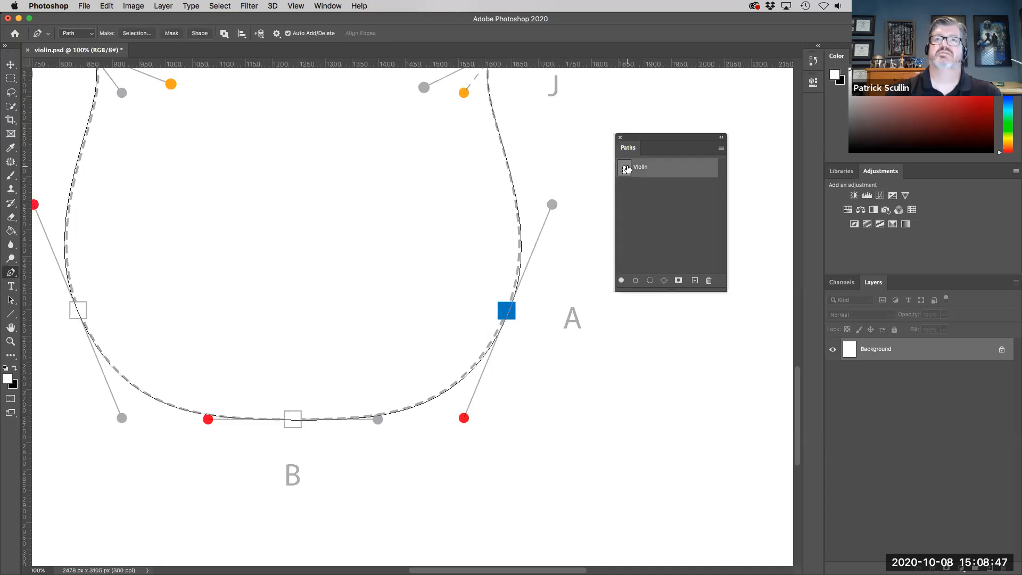
# Step: Select the Violin path's anchor at B with the Direct Selection tool and fine-tune its position on the template square
pyautogui.click(11, 300)
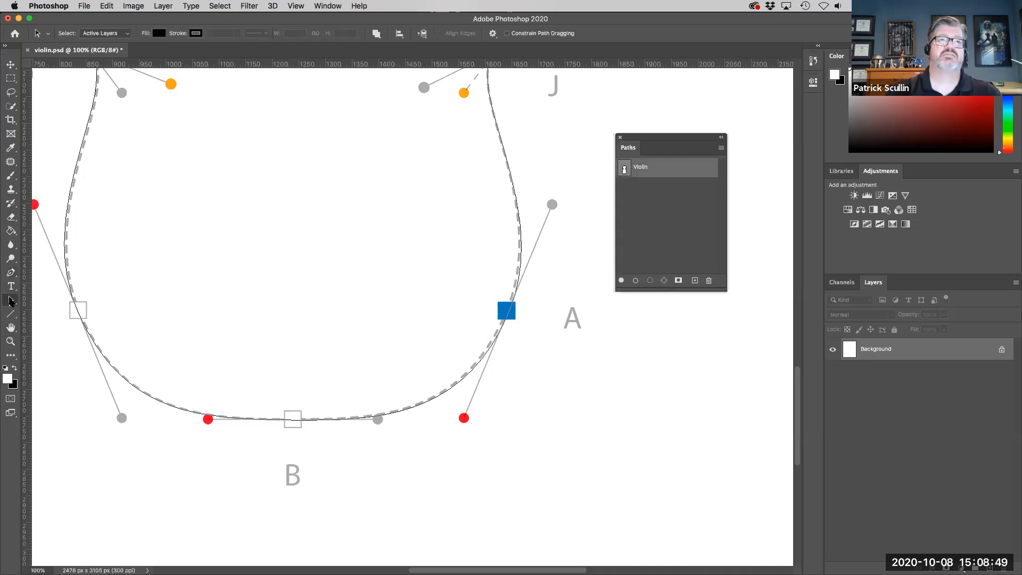
pyautogui.click(293, 422)
pyautogui.moveTo(293, 421)
pyautogui.mouseDown()
pyautogui.moveTo(297, 395)
pyautogui.moveTo(293, 421)
pyautogui.mouseUp()
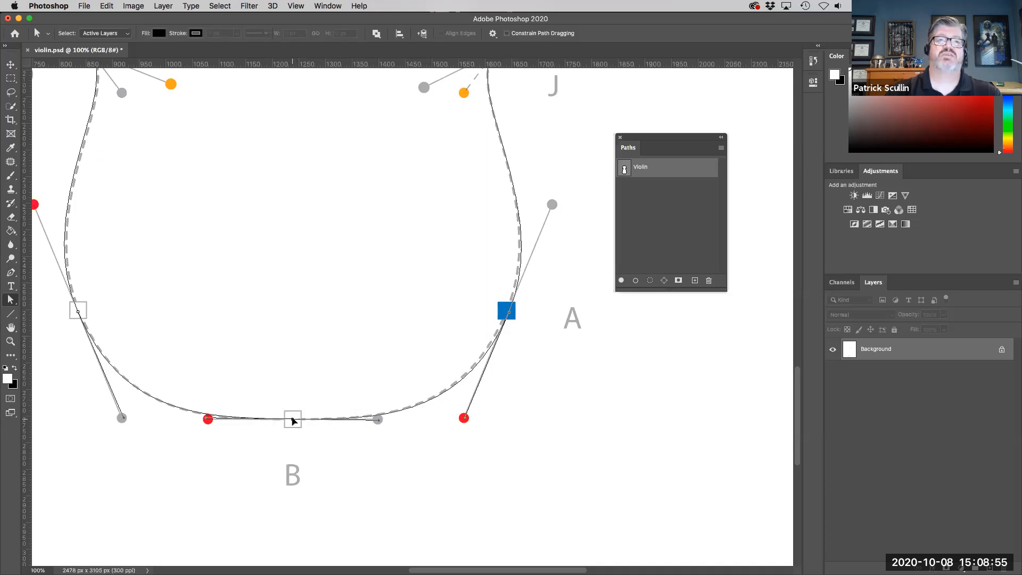